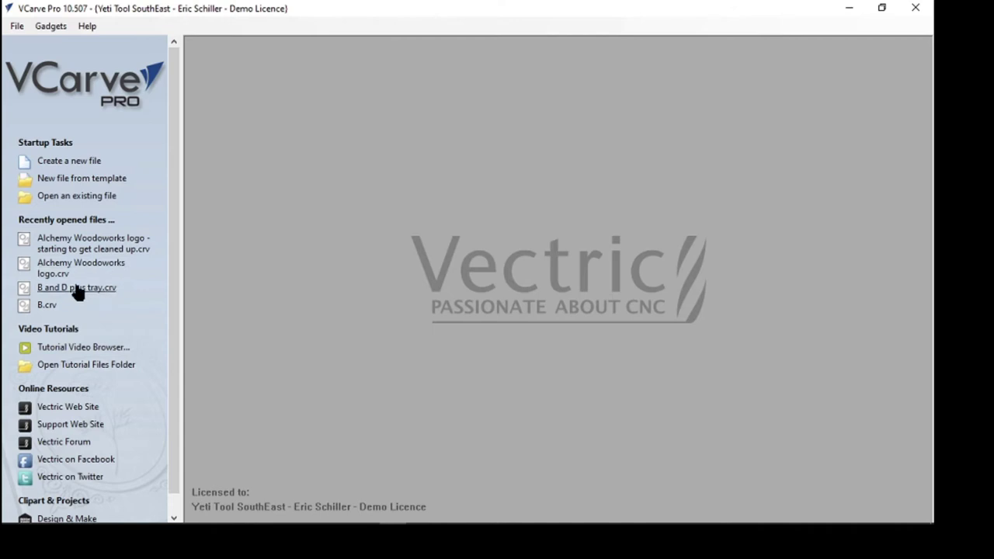
Step: Open the 'B and D plus tray' job and list its three toolpaths
left_click(104, 288)
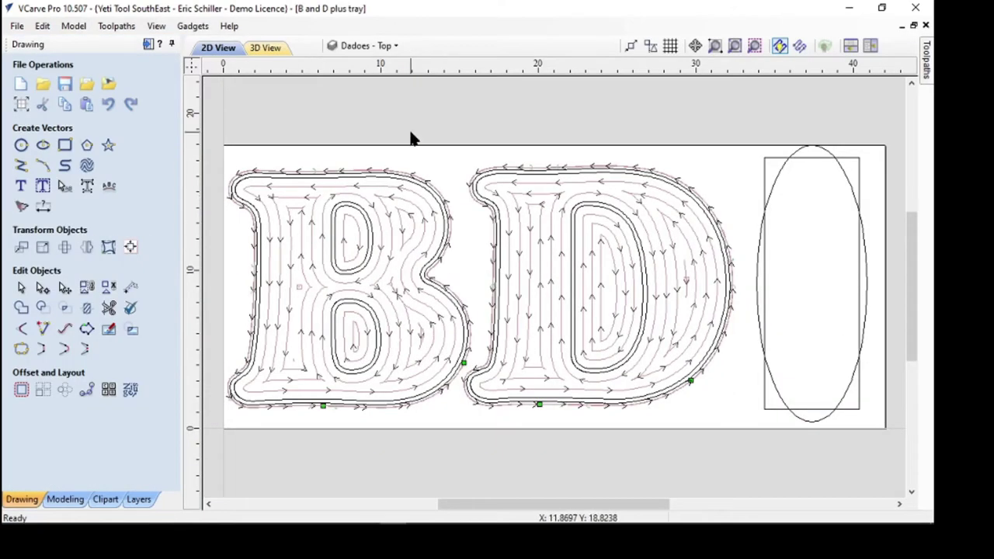
scroll(466, 275, "down", 2)
left_click(147, 44)
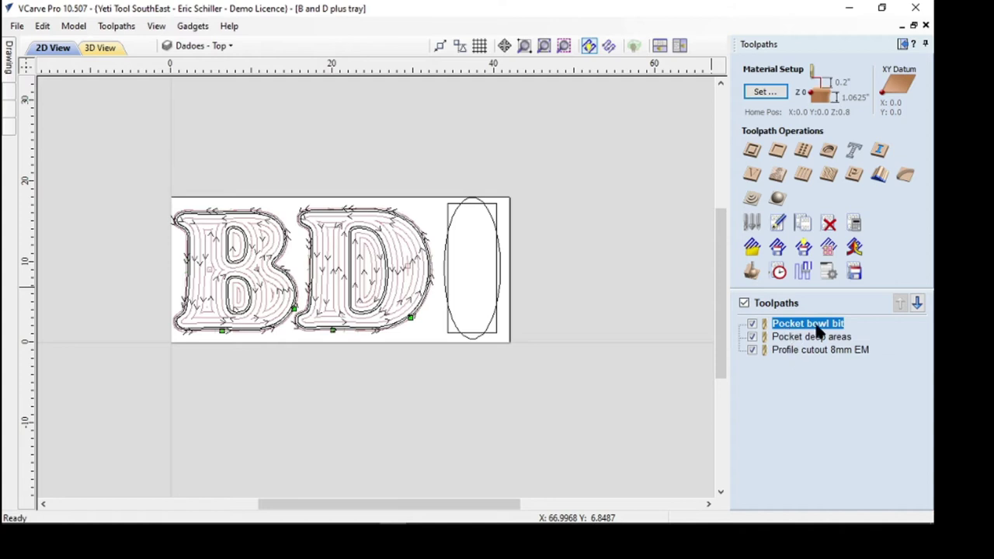
mouse_move(796, 326)
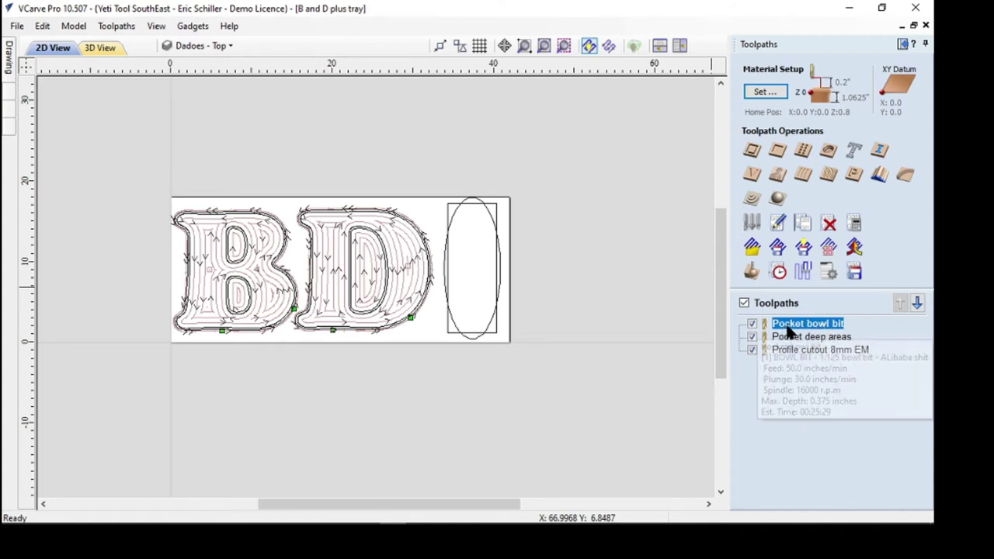
Step: Hide the Pocket deep areas and Profile cutout 8mm EM toolpath previews
left_click(752, 337)
left_click(752, 350)
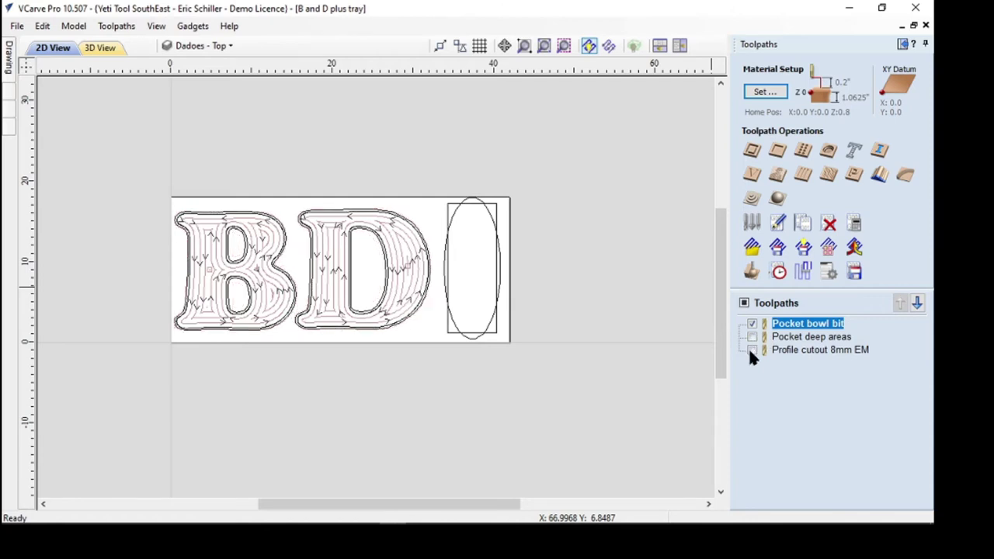
right_click(806, 326)
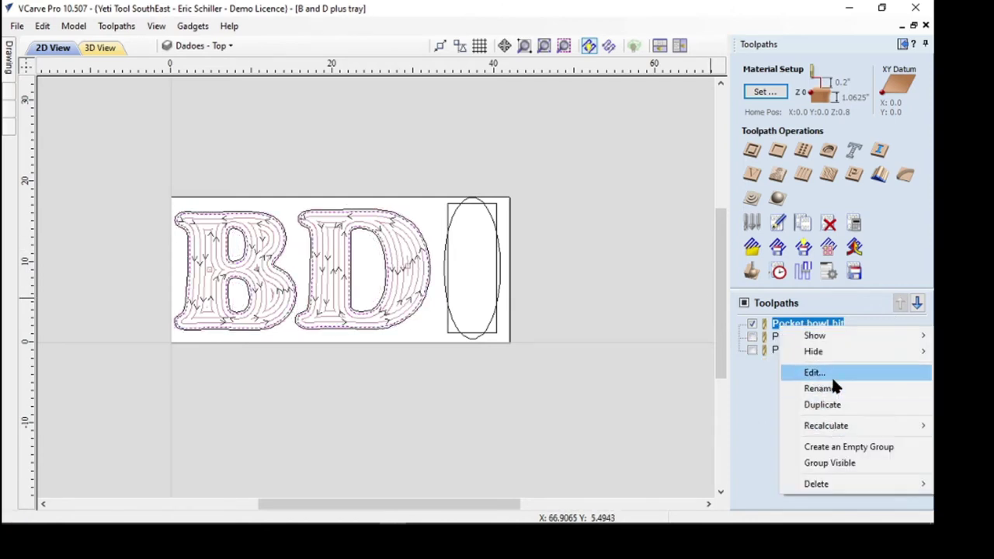
left_click(758, 442)
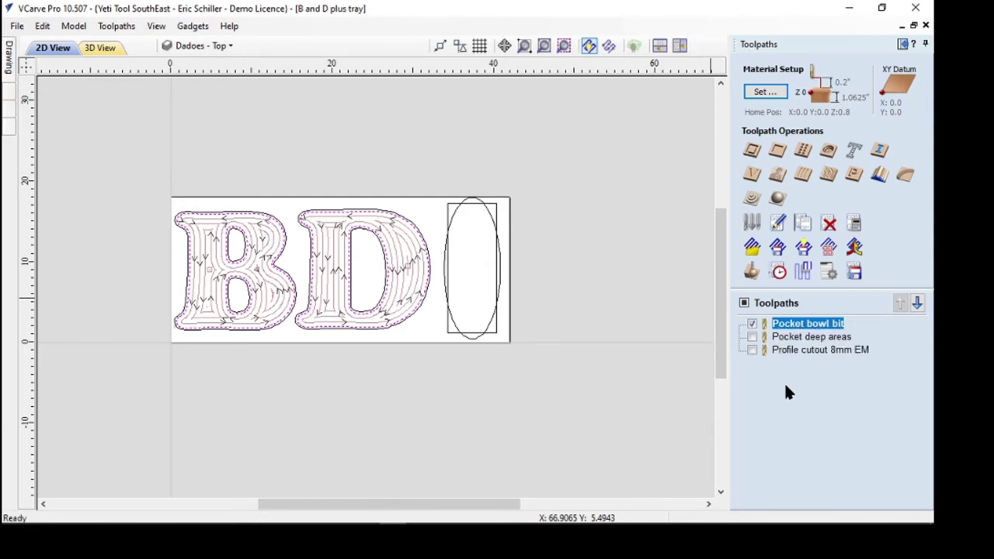
Step: Leave only Profile cutout 8mm EM visible and bring up Save Toolpaths for SmartBench gcode
mouse_move(772, 338)
left_click(753, 337)
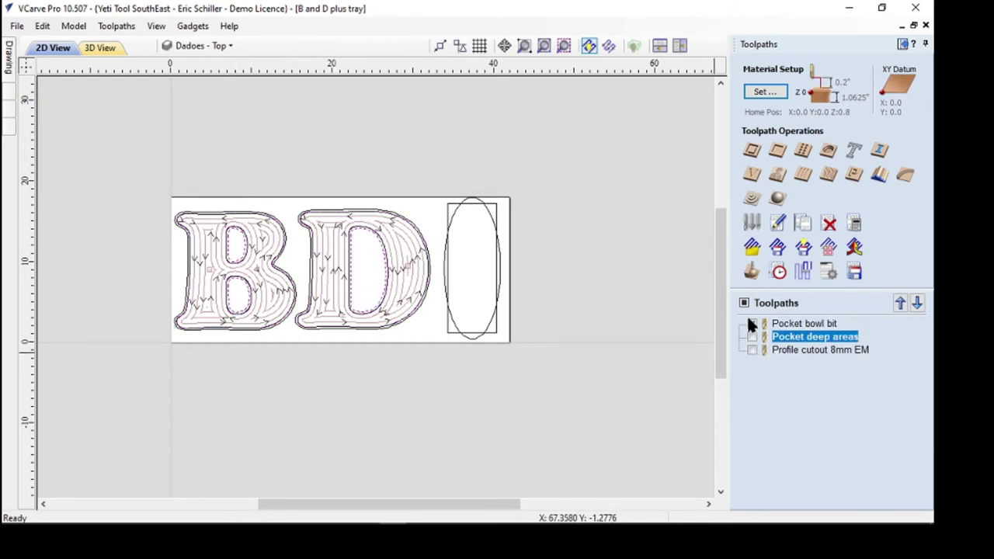
left_click(752, 323)
left_click(751, 336)
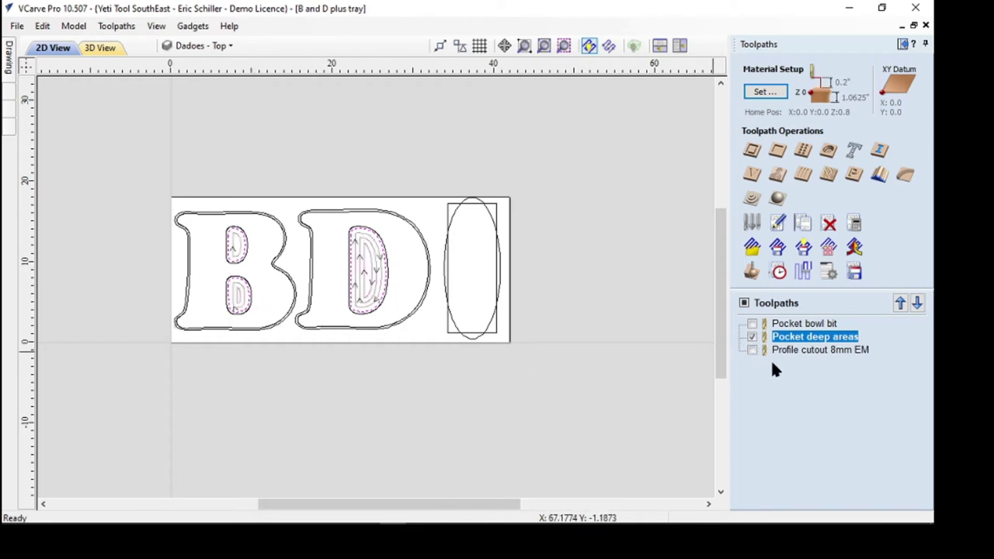
left_click(752, 350)
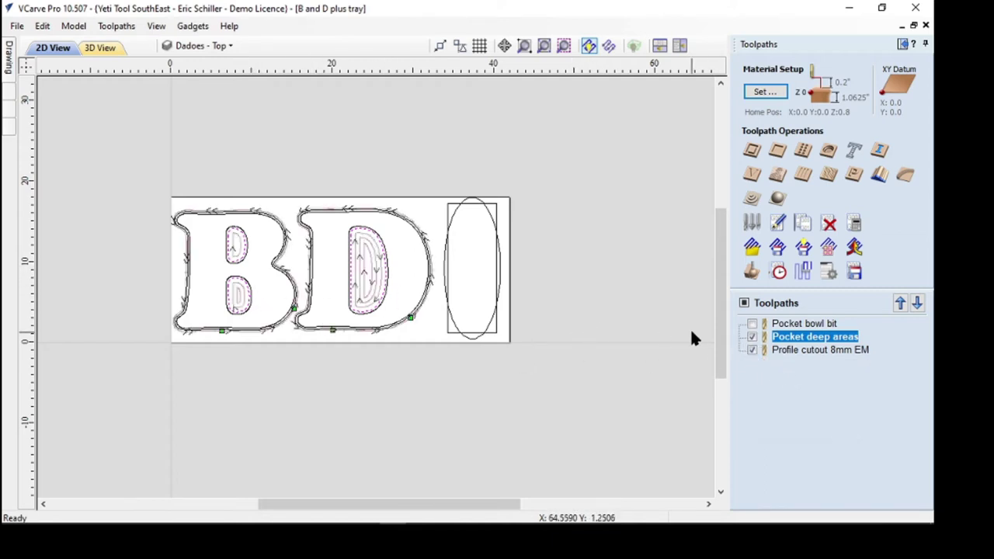
left_click(752, 337)
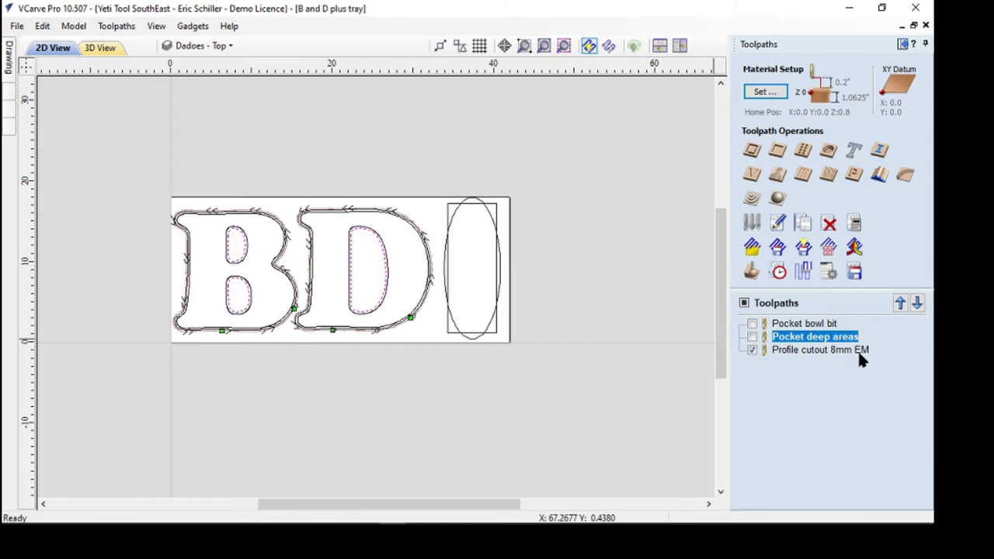
mouse_move(864, 351)
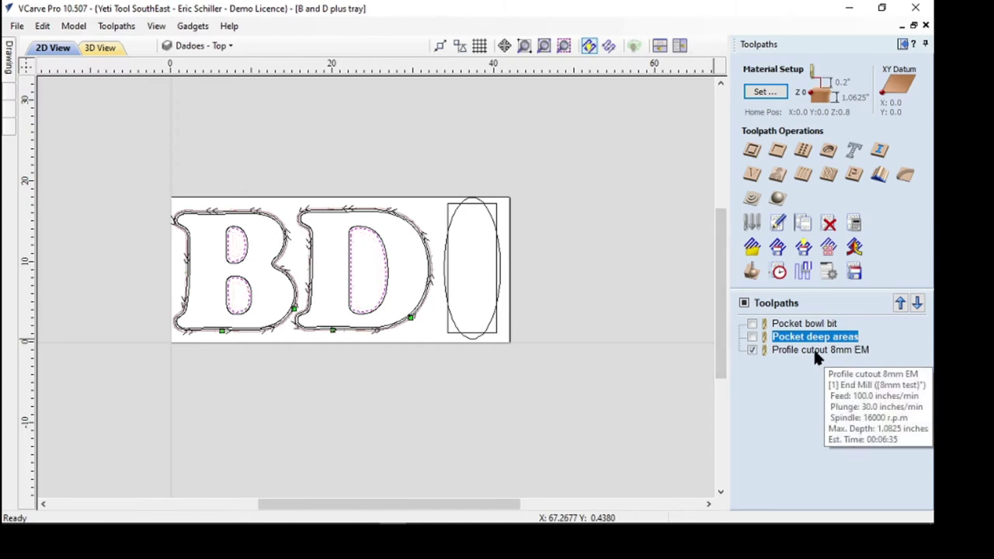
left_click(854, 273)
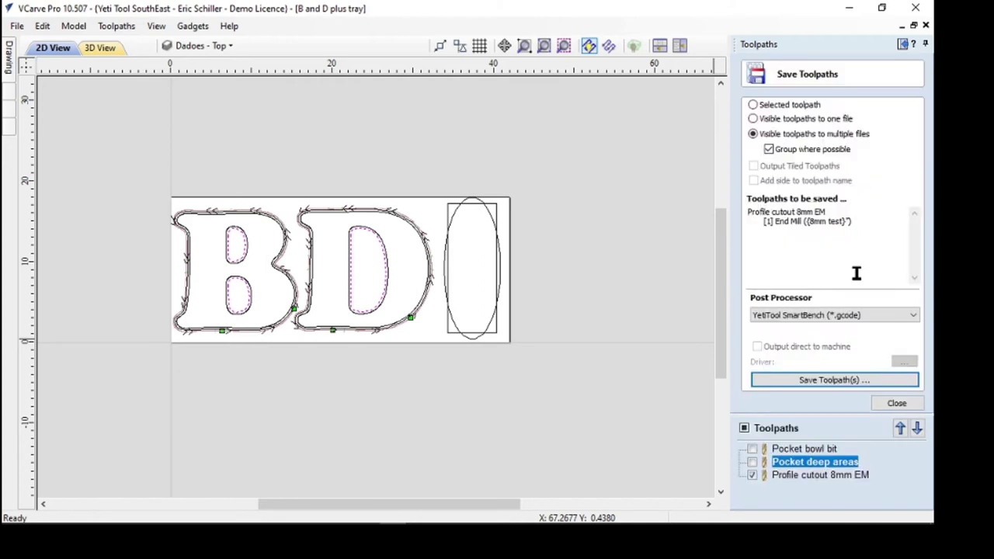
Step: Make Pocket deep areas and Pocket bowl bit visible so all three toolpaths are queued
left_click(752, 462)
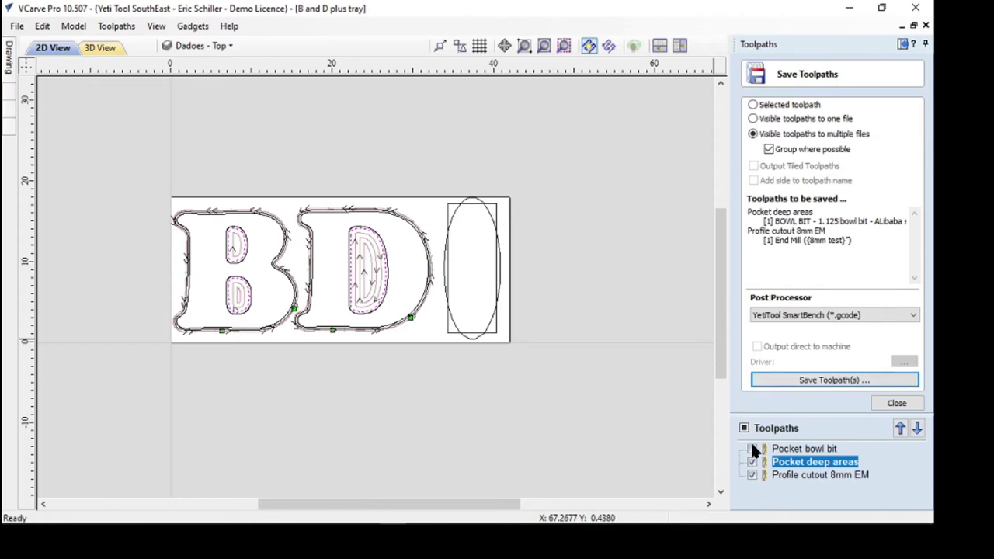
left_click(751, 449)
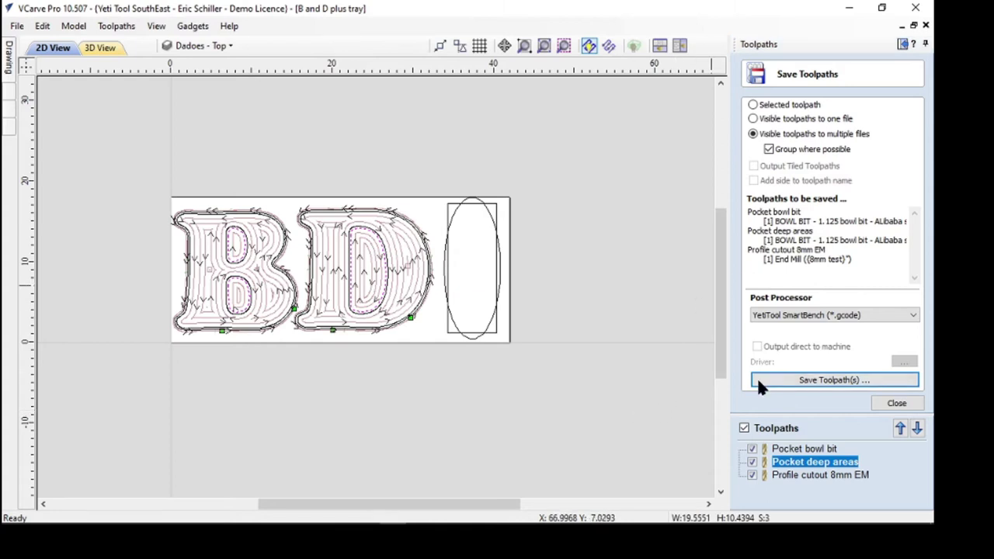
Step: Save the visible toolpaths, grouped, as 'B and D.gcode' in the B and D plus tray folder
left_click(837, 381)
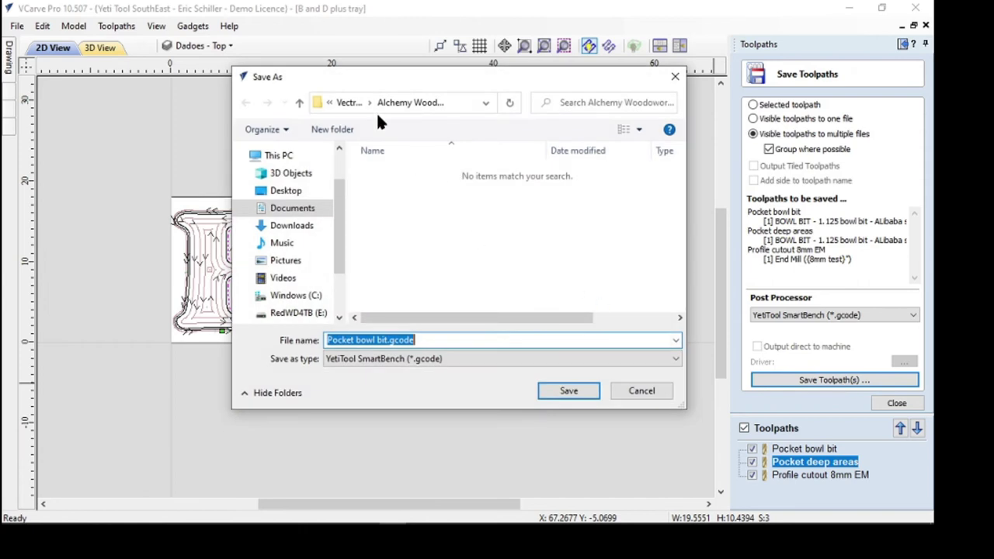
left_click(300, 104)
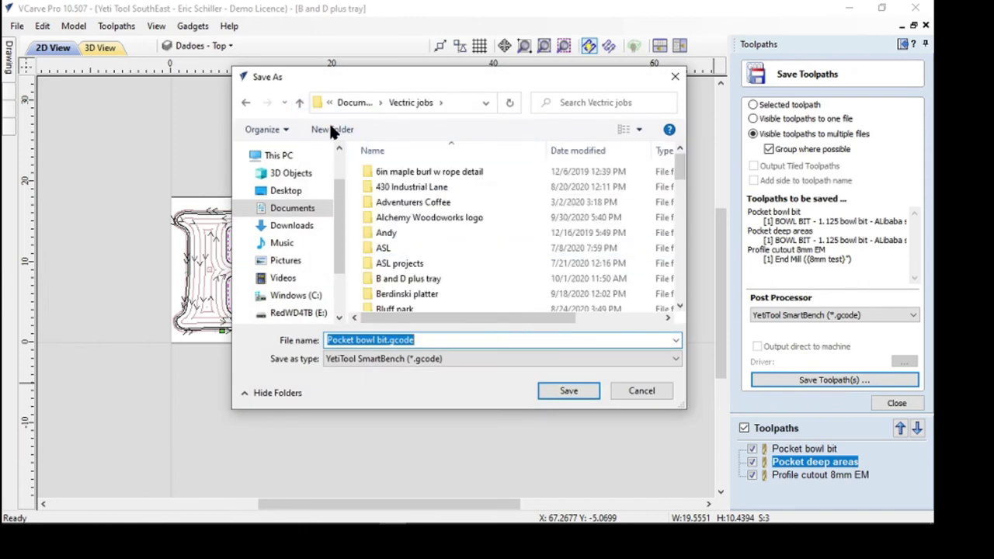
left_click(406, 278)
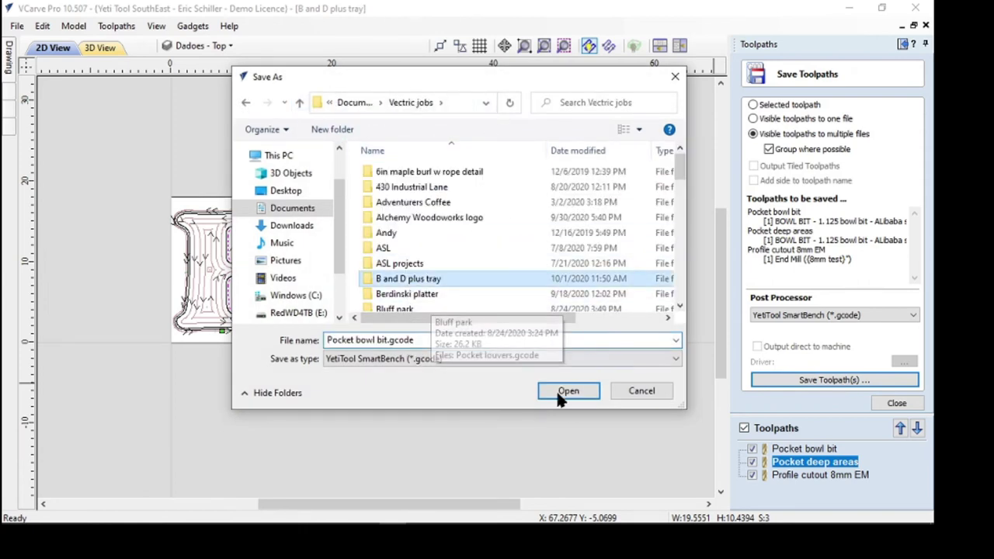
left_click(569, 390)
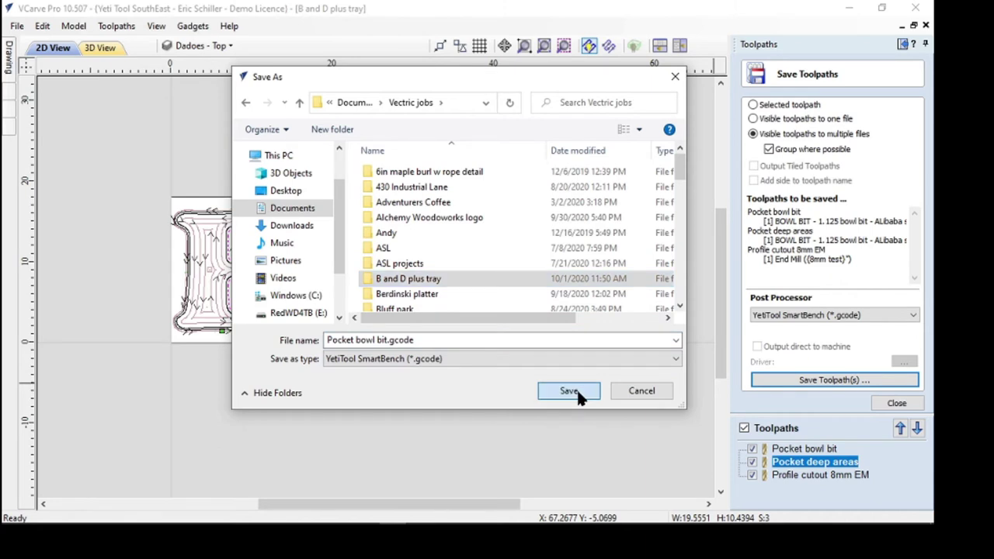
left_click_drag(380, 339, 311, 339)
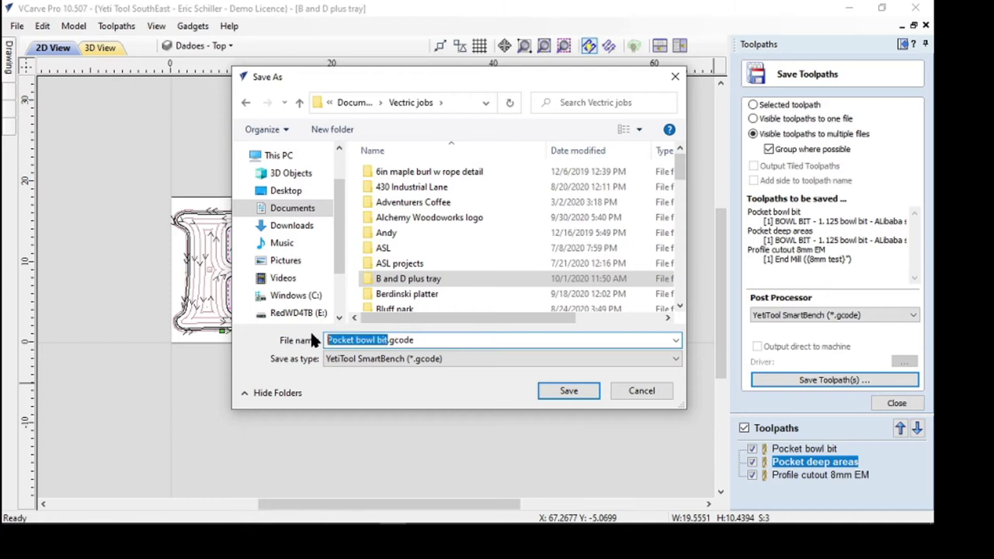
type("B and D")
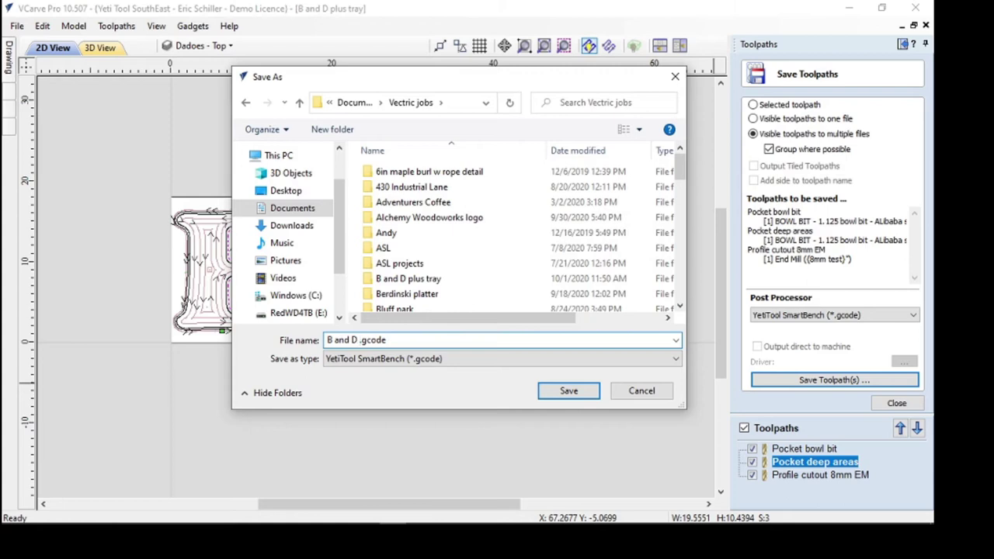
key("BackSpace")
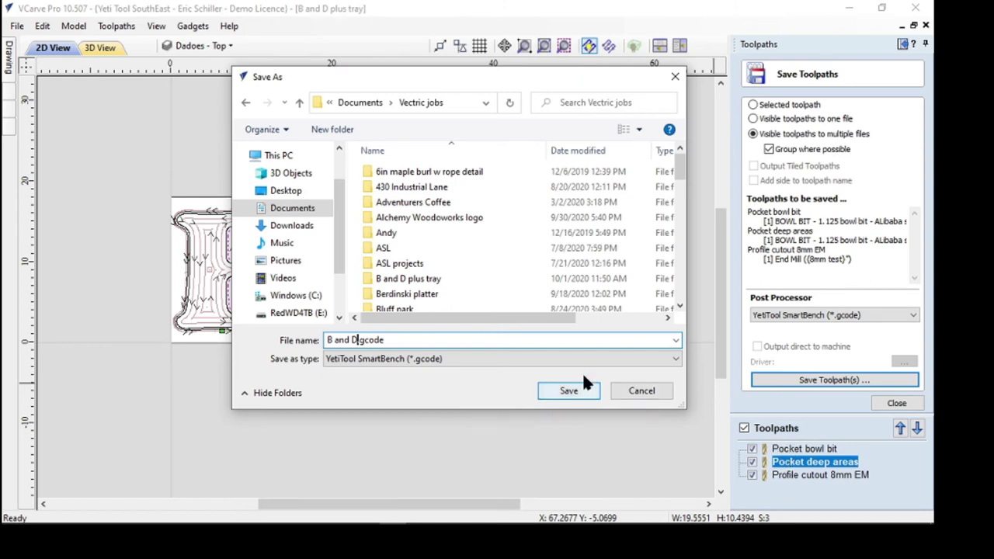
double_click(400, 277)
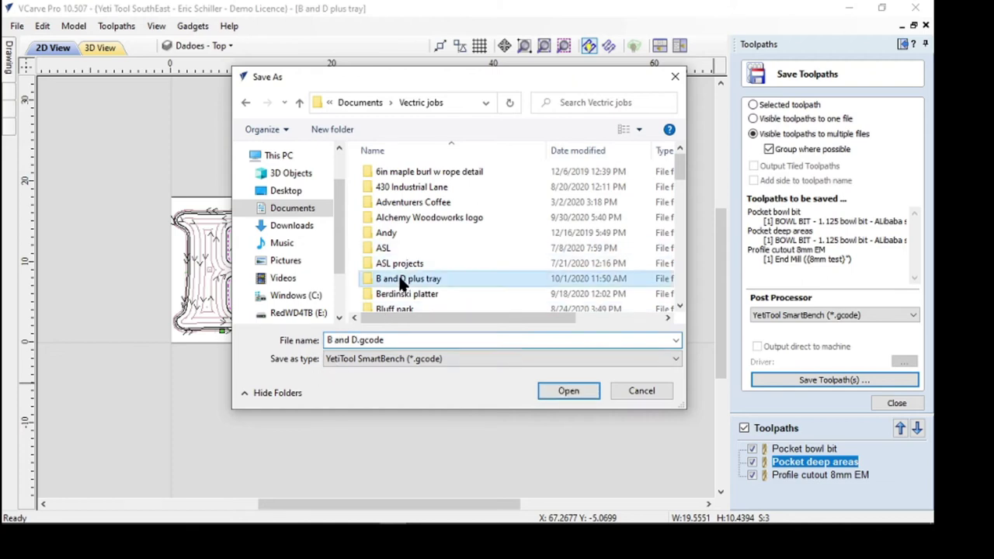
left_click(567, 390)
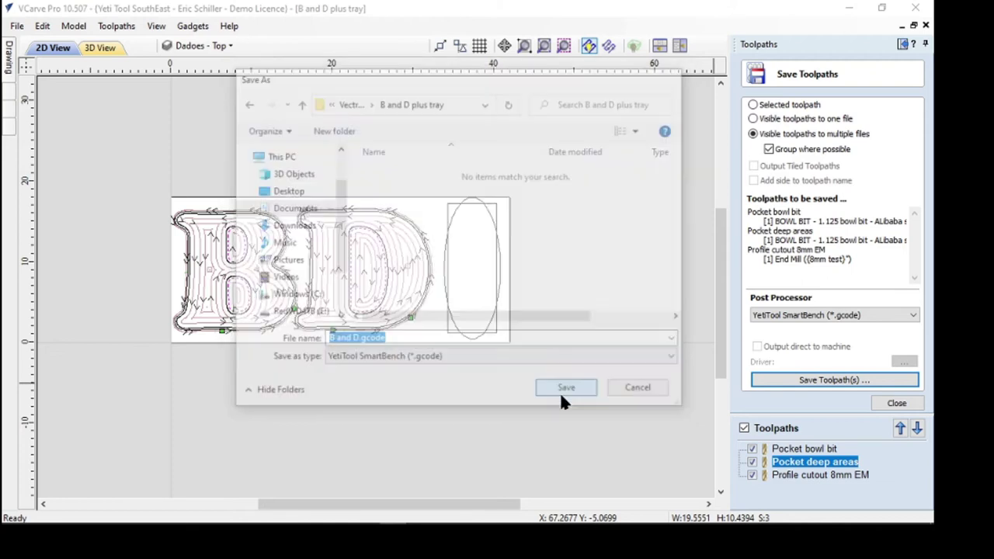
Step: Confirm B and D_1-2-Pocket bowl bit.gcode and B and D_3-Profile cutout 8mm EM.gcode exist in File Explorer
key("alt+Tab")
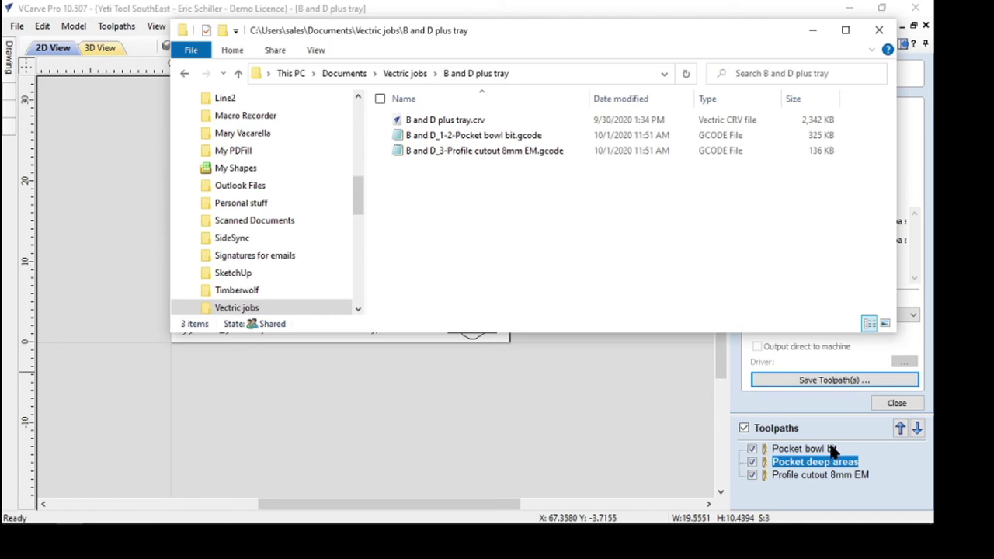
left_click(816, 463)
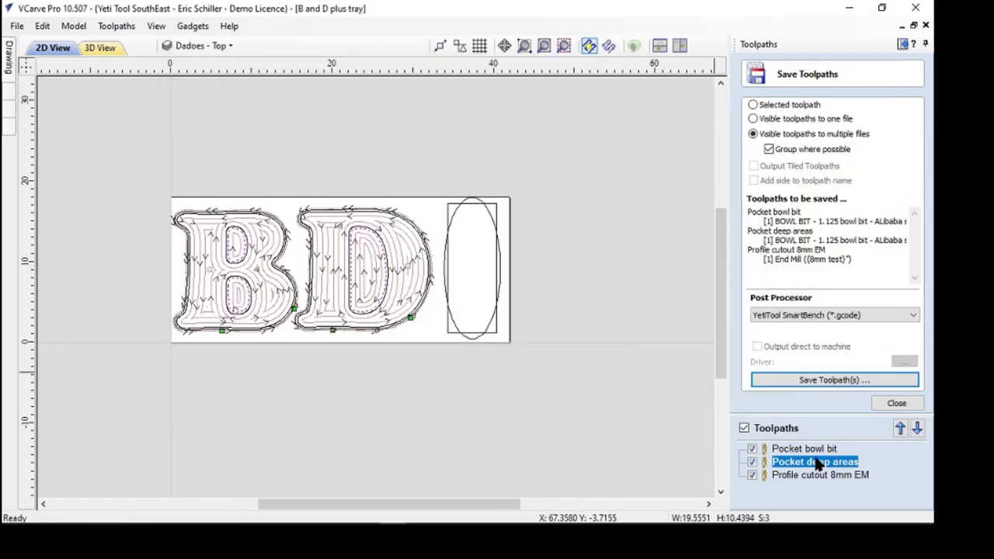
key("alt+Tab")
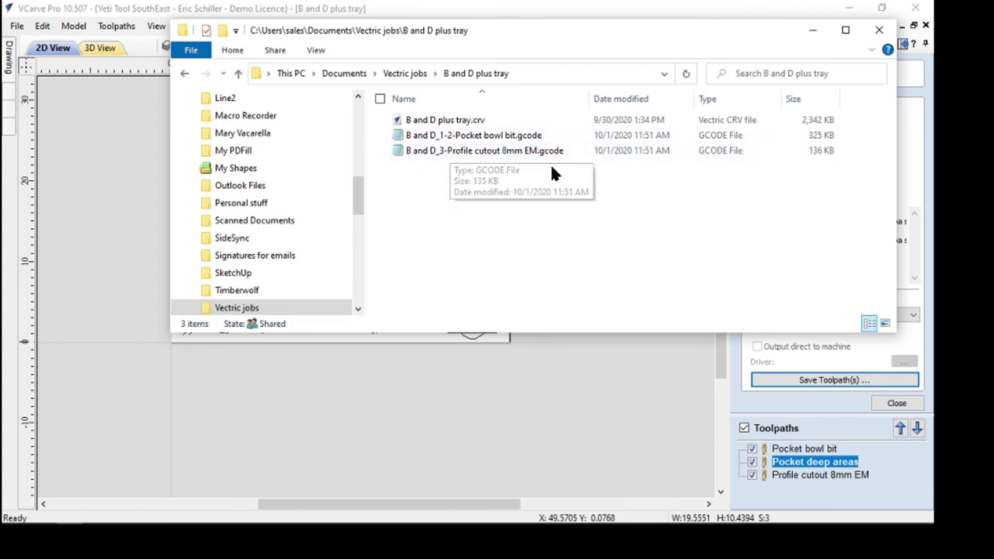
key("alt+Tab")
Step: Scroll the VCarve Pro Upgrade page in Firefox from the version tabs to Rectangle Corner Radii
key("alt+Tab")
key("alt+Tab")
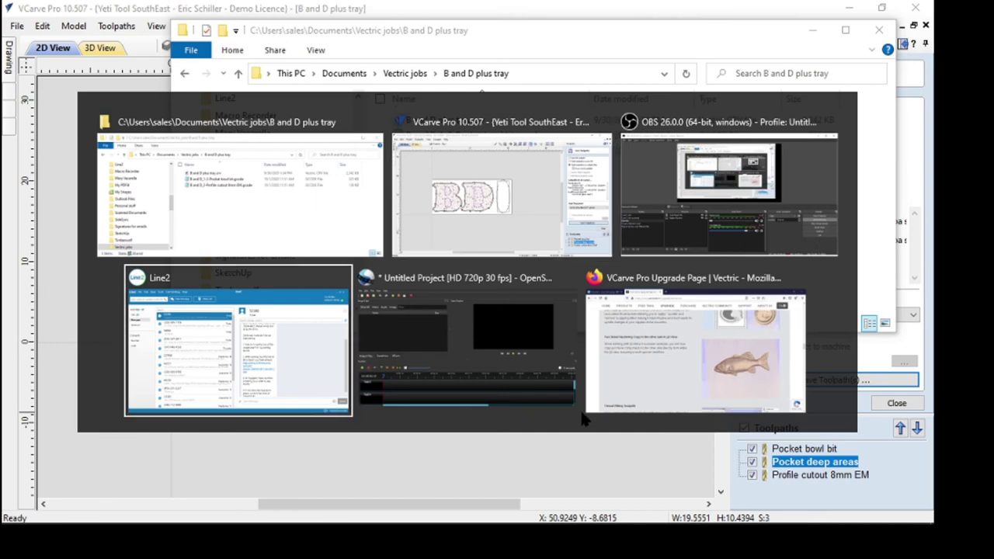
key("alt+Tab")
key("alt+Tab")
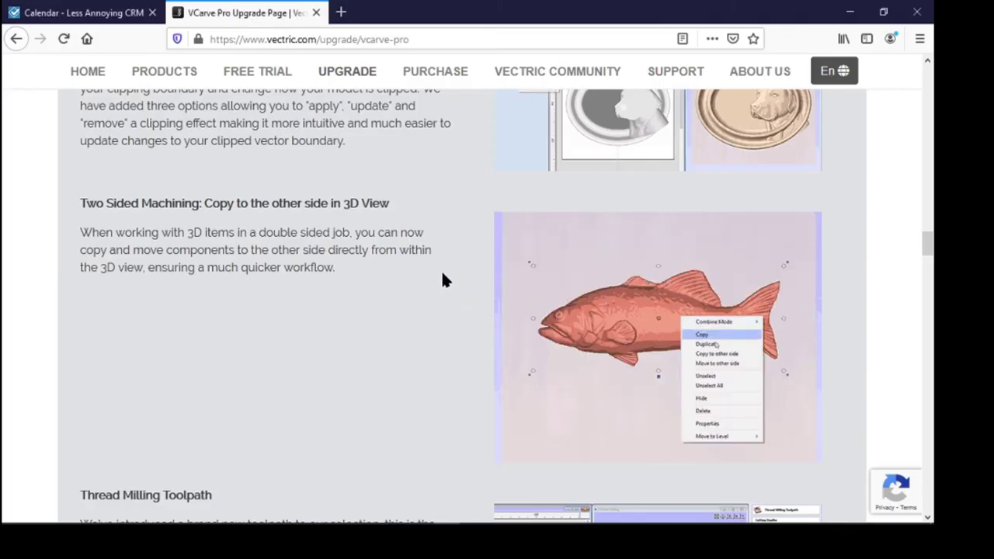
scroll(444, 278, "up", 10)
scroll(447, 278, "up", 5)
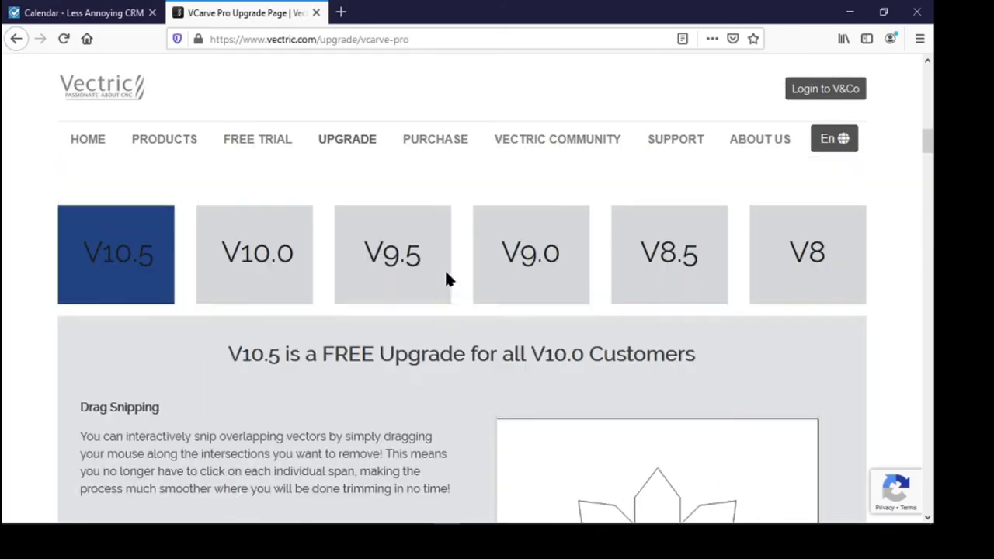
scroll(447, 278, "down", 4)
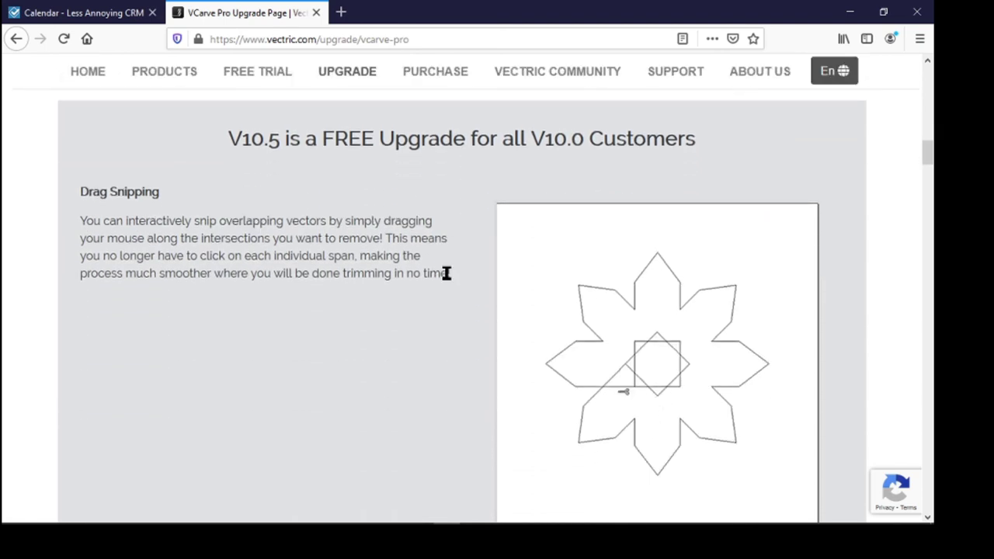
scroll(446, 273, "up", 4)
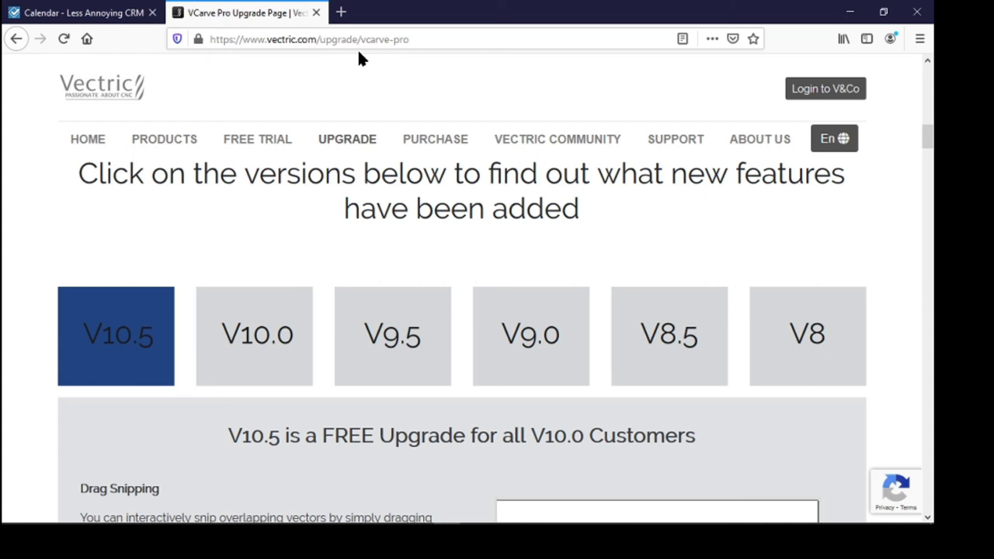
scroll(627, 333, "down", 5)
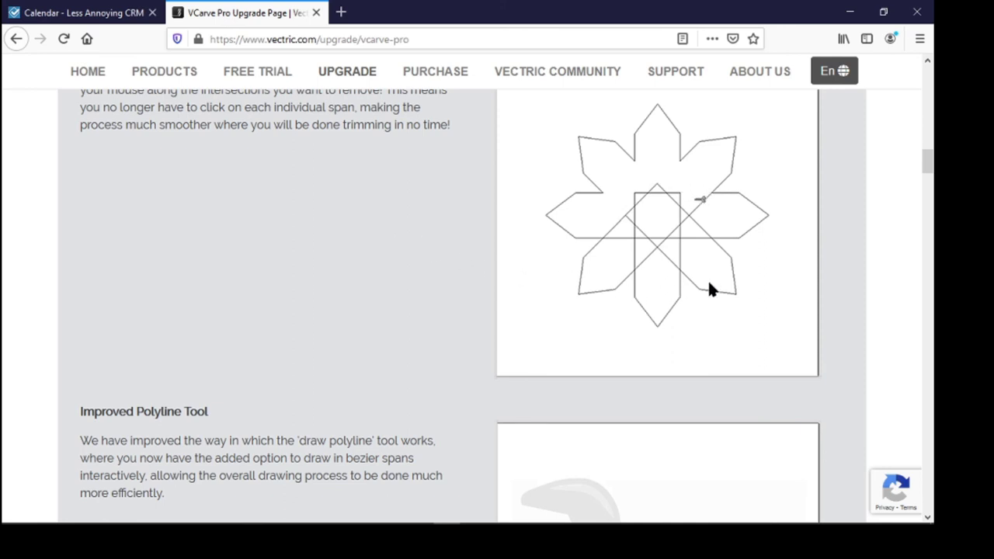
scroll(851, 357, "down", 4)
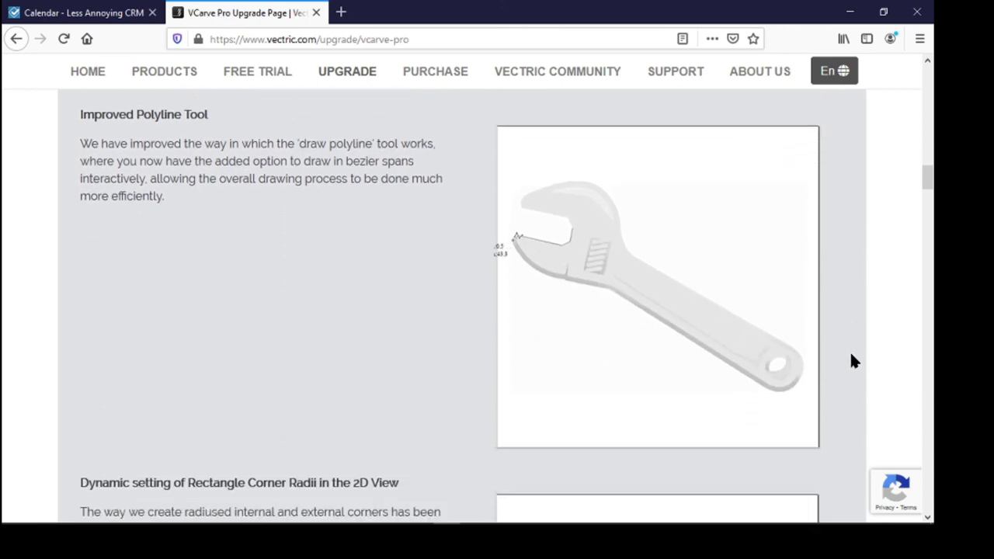
scroll(851, 359, "down", 5)
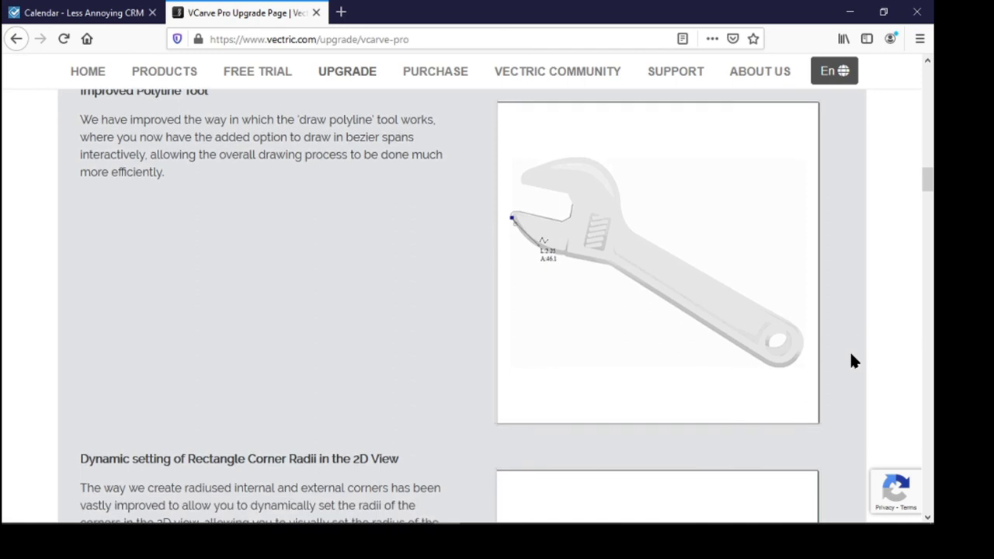
scroll(851, 360, "down", 6)
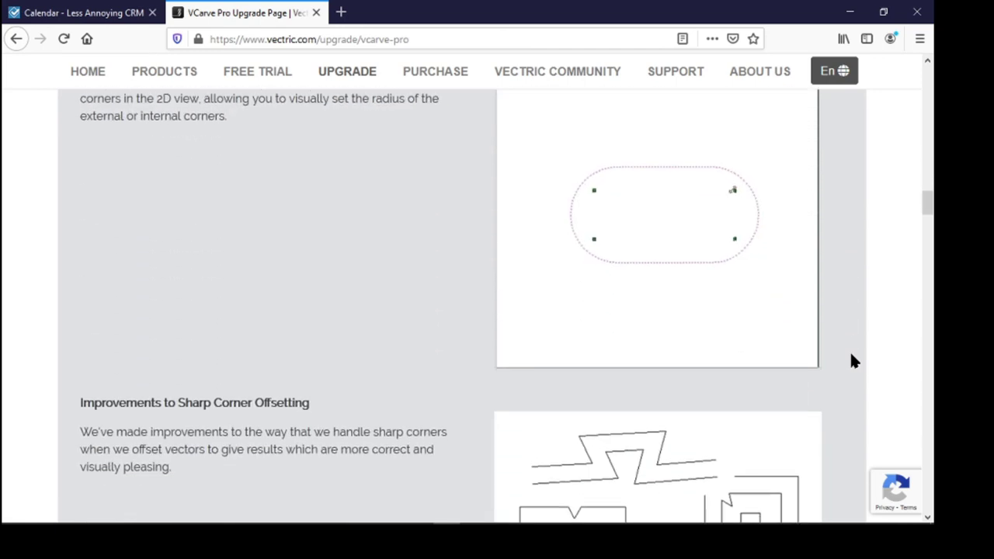
Step: Scroll past Thread Milling, Chamfering and Multi-Tool Pocketing to Toolpath Group Improvements
scroll(852, 360, "down", 4)
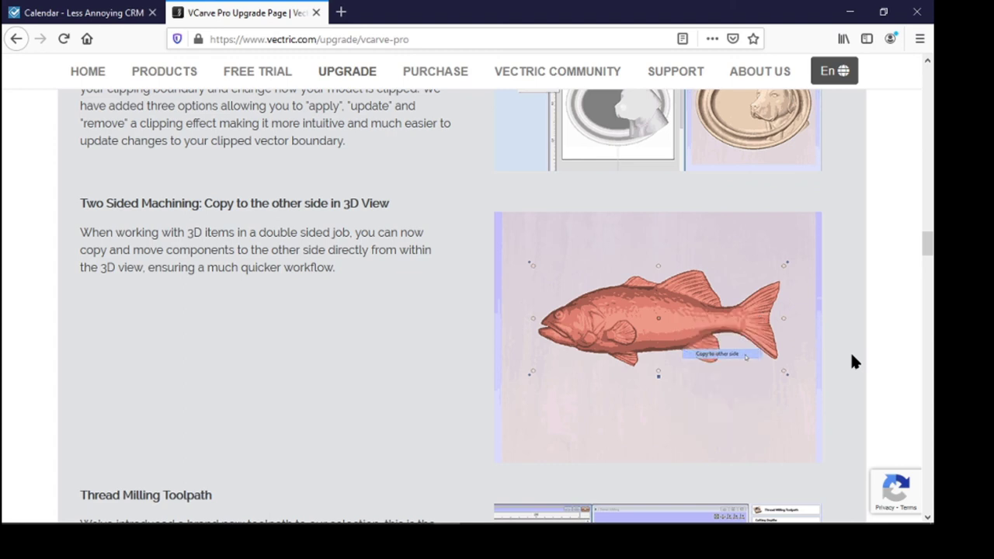
scroll(854, 361, "down", 5)
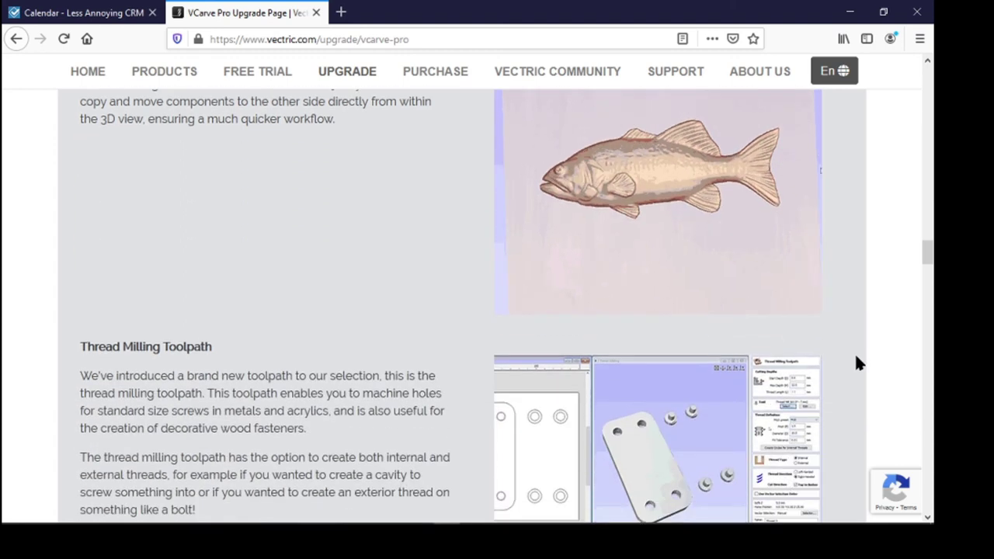
scroll(854, 362, "down", 2)
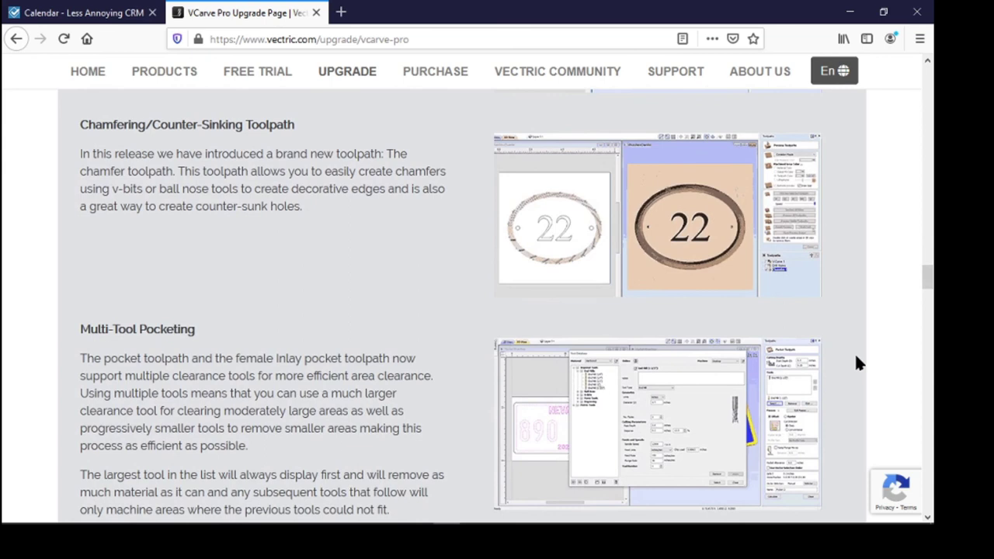
scroll(856, 358, "down", 6)
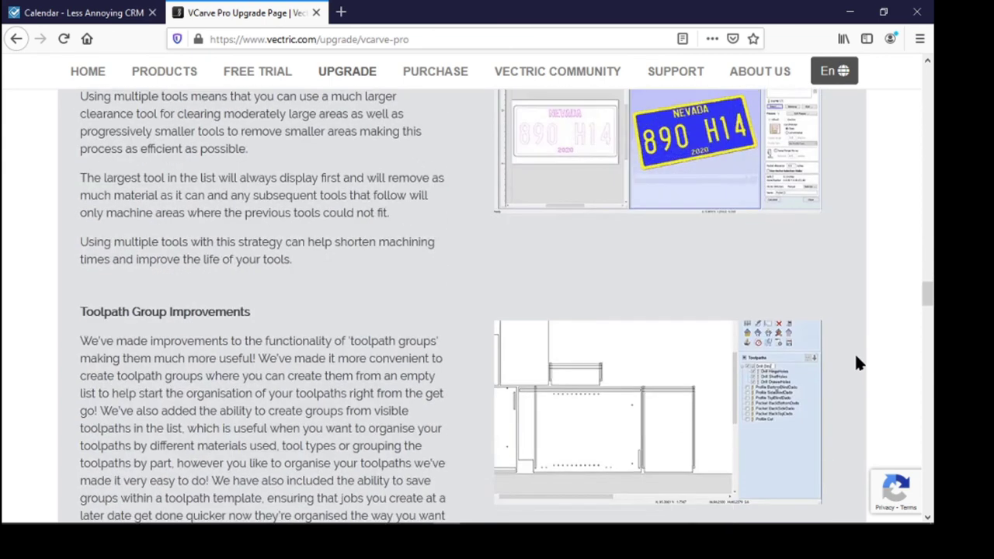